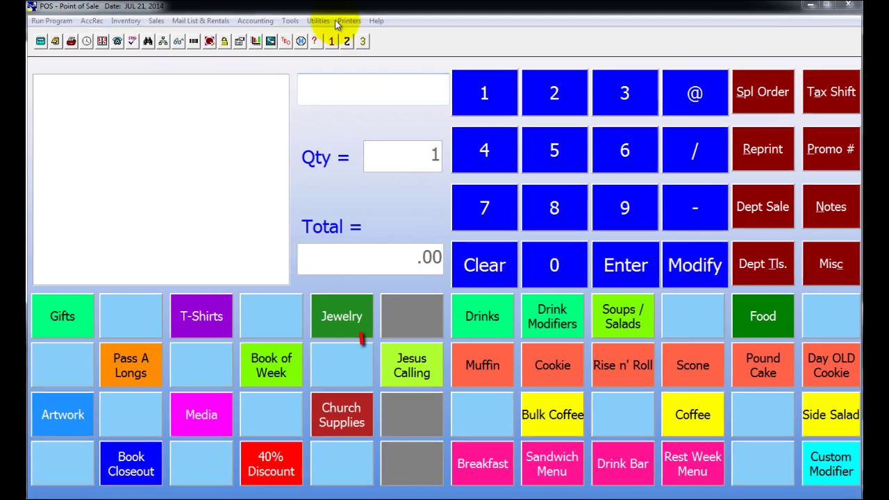
- Add Jesus Calling to the sale and give it a 40% PROMOTION discount
click(422, 372)
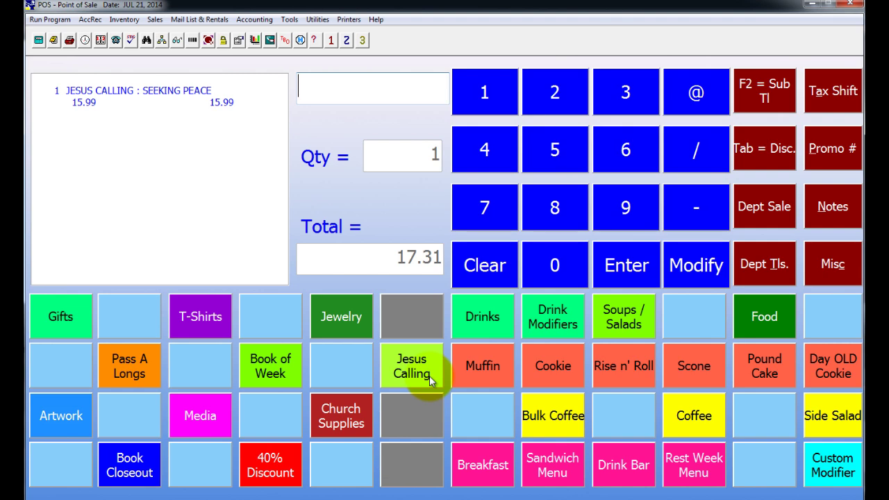
click(270, 473)
click(294, 197)
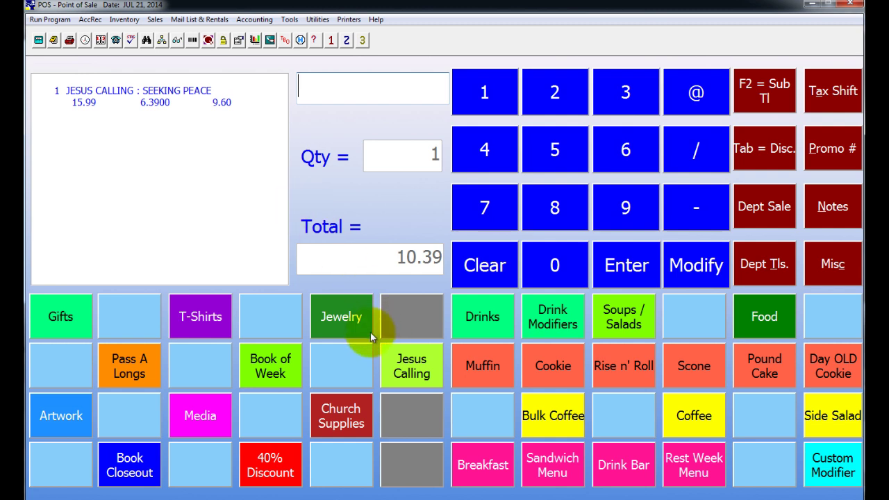
- Ring up a 5.00 Book of Week line, bringing the total to 15.80
click(554, 149)
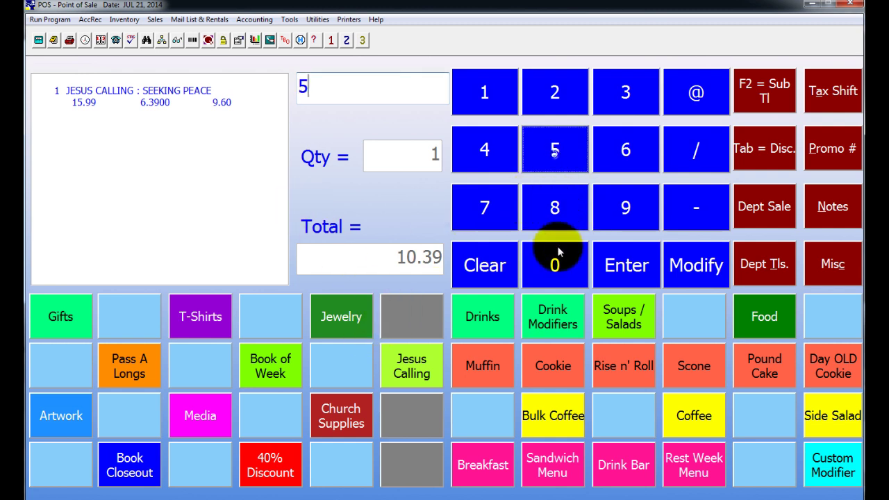
click(558, 255)
click(556, 259)
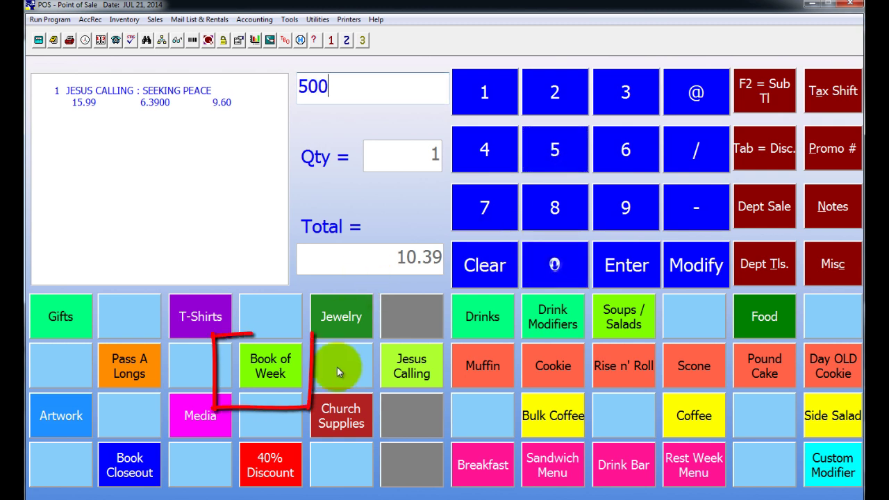
click(268, 370)
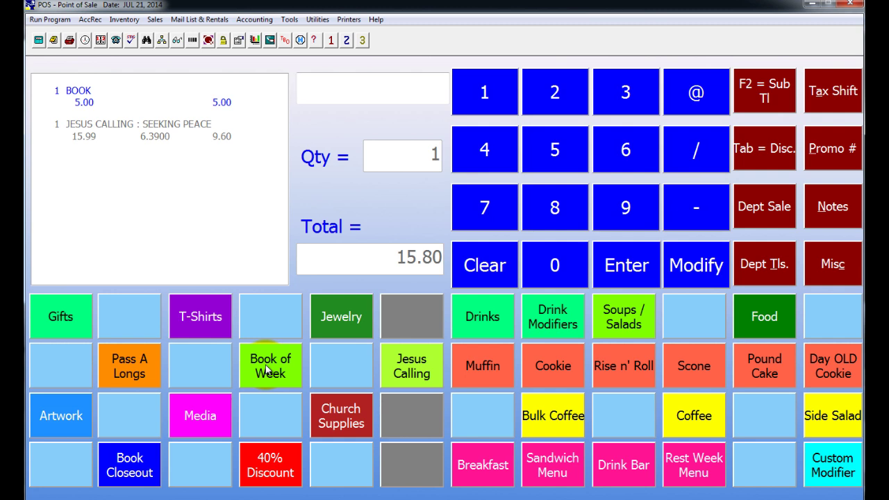
click(43, 321)
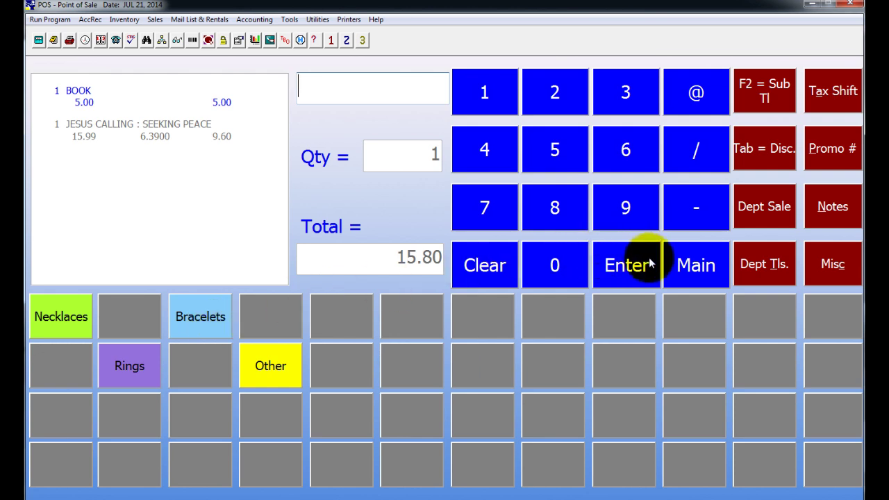
click(685, 266)
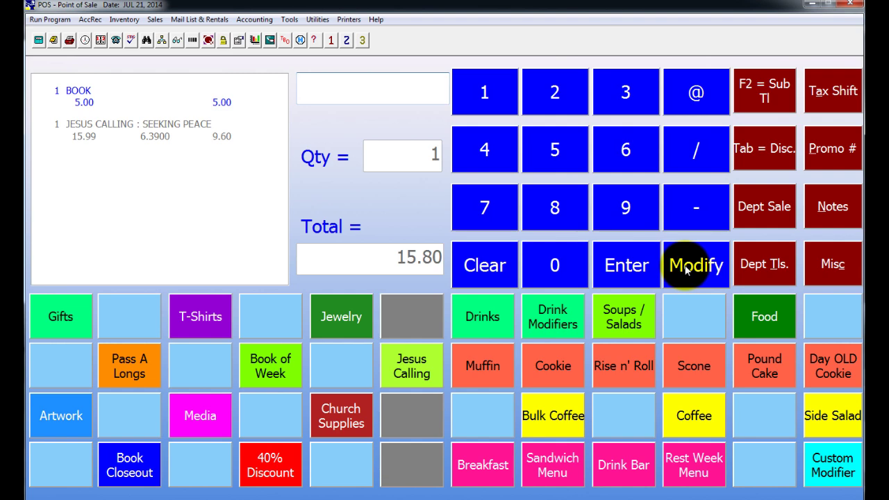
- Delete the discounted Jesus Calling line from the sale
click(699, 265)
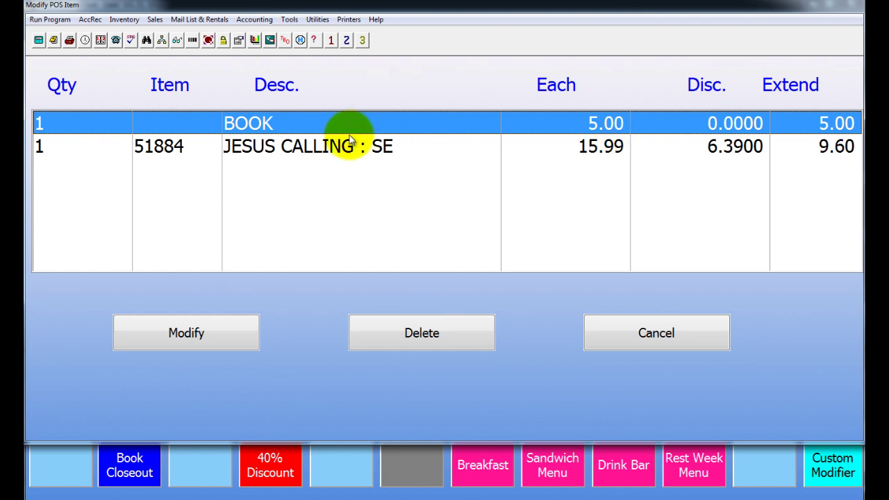
click(339, 145)
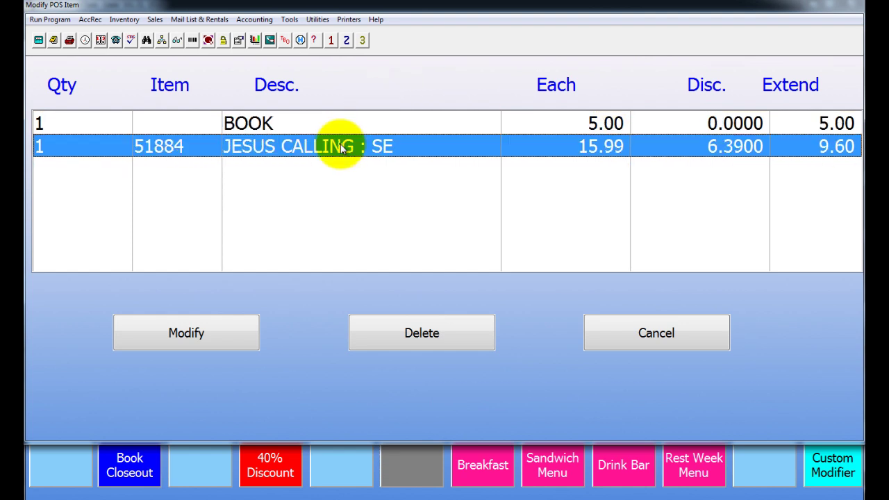
click(448, 340)
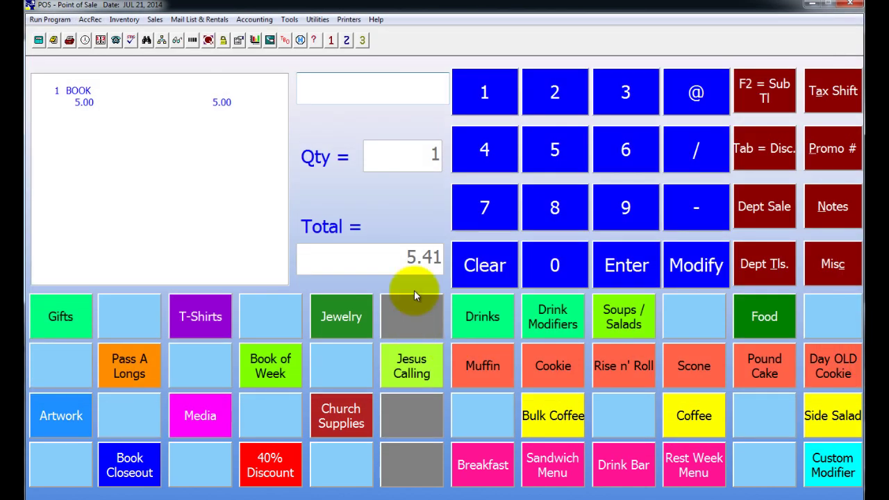
- Review the BOOK line's dollar, percent and sell-at fields, keeping no discount
click(696, 265)
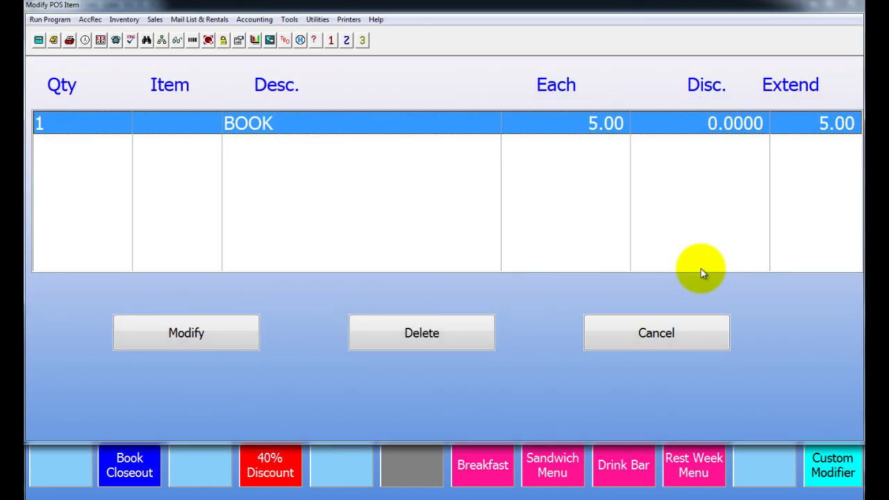
click(209, 330)
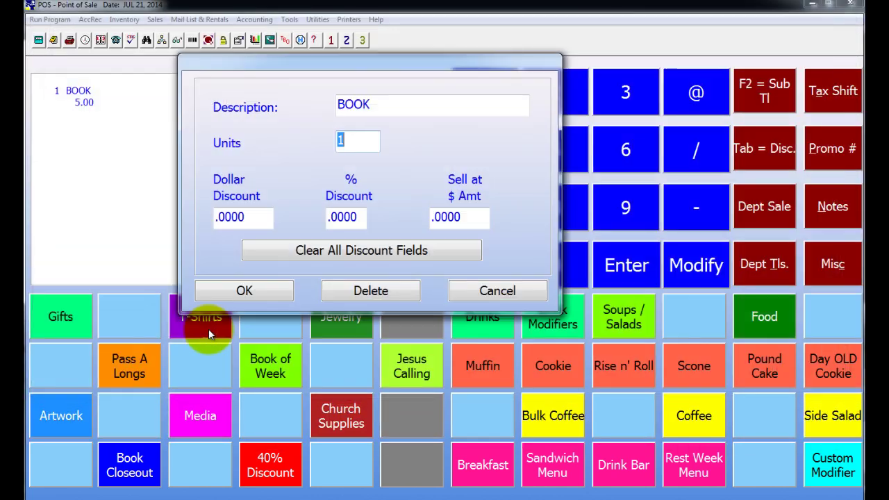
click(251, 216)
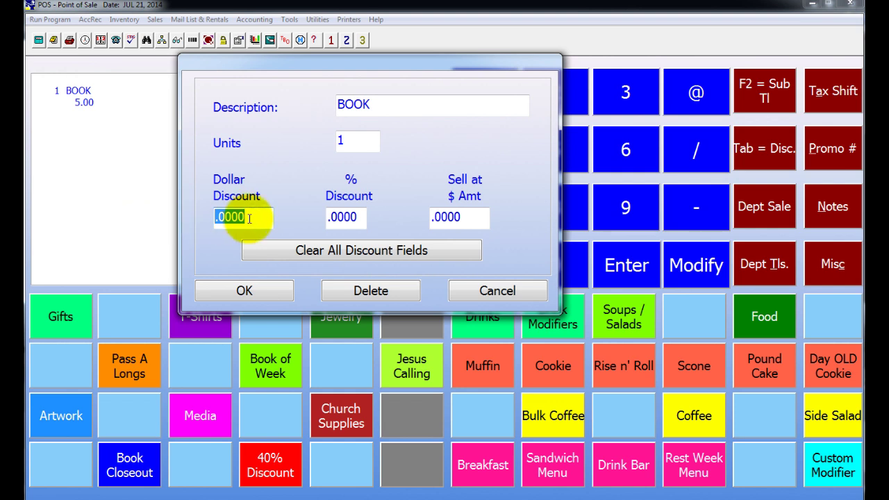
click(354, 218)
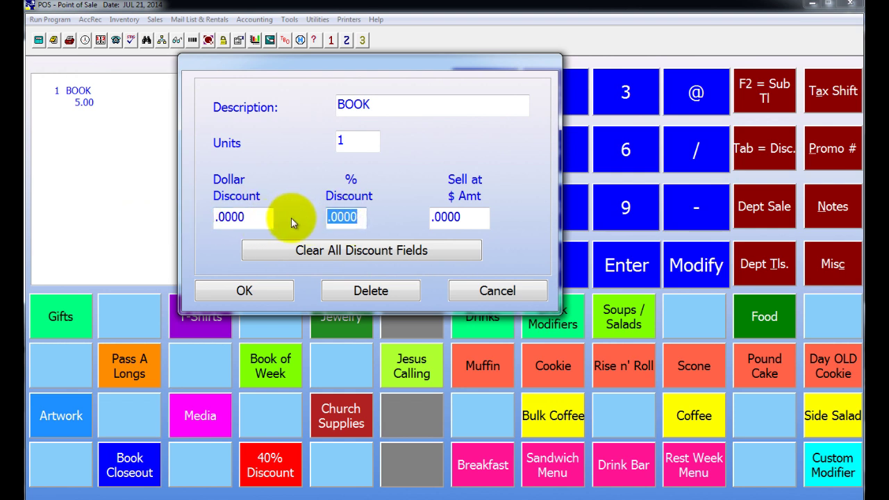
click(478, 220)
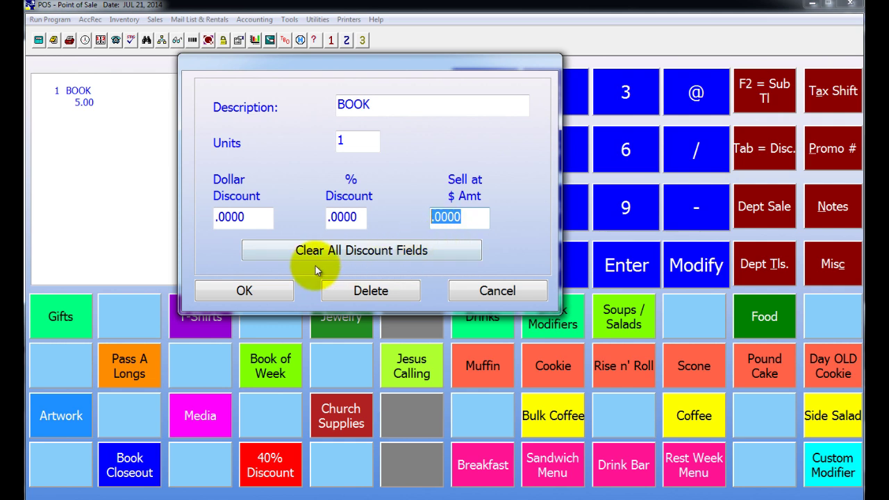
click(272, 291)
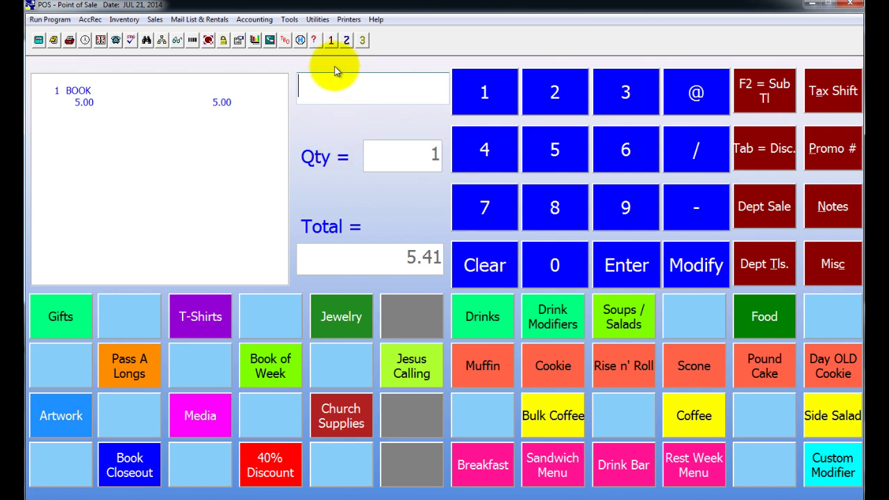
text(0310205719)
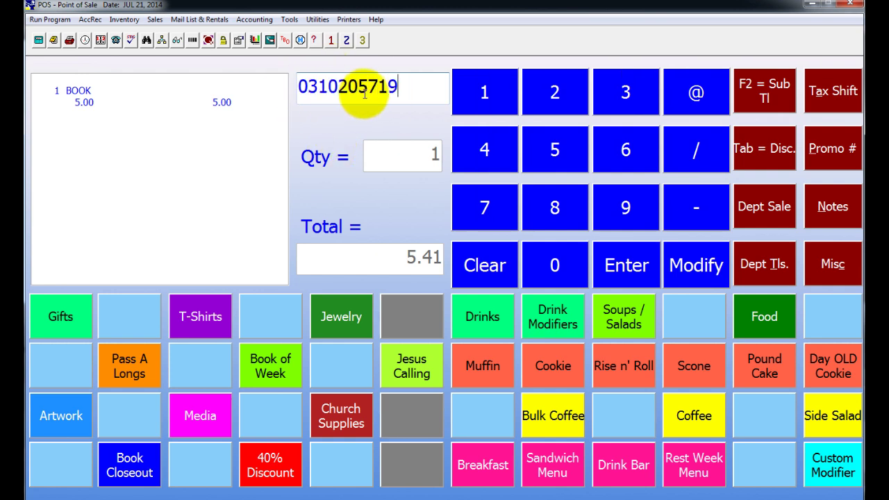
key(Return)
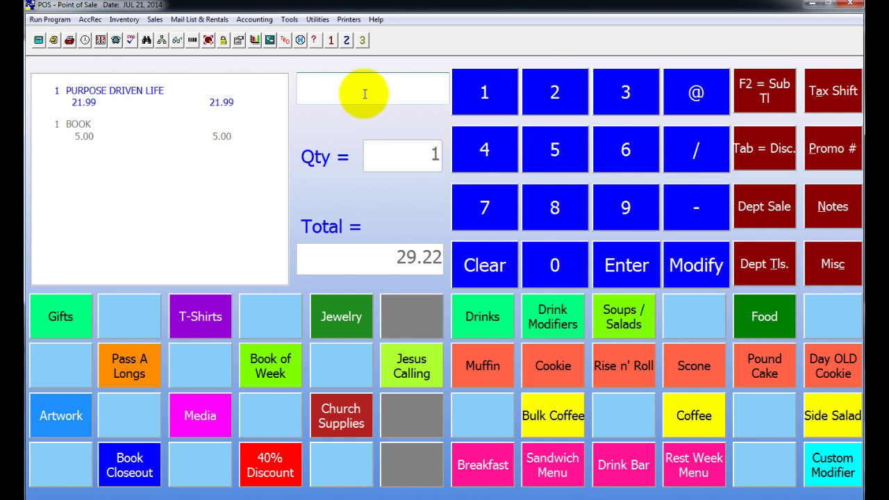
text(500/10)
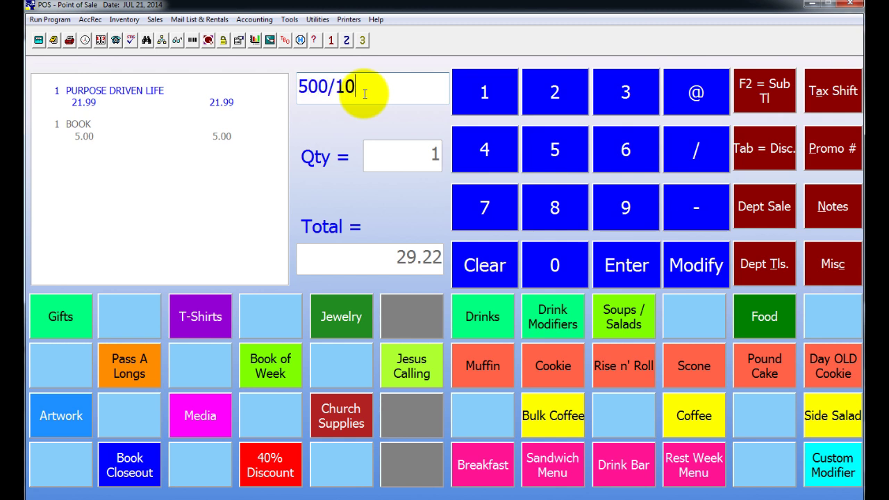
key(Return)
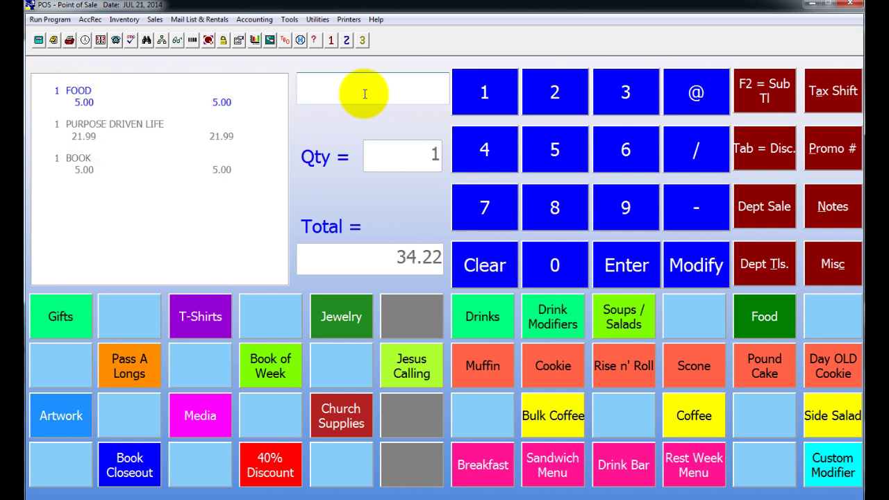
- Ring up a 5.00 department sale under GIFTS, bringing the total to 39.63
click(566, 169)
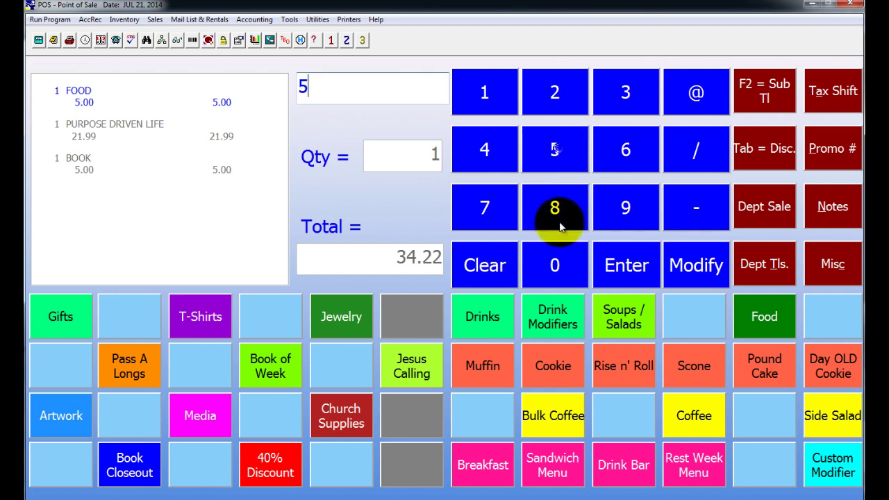
click(564, 273)
click(562, 271)
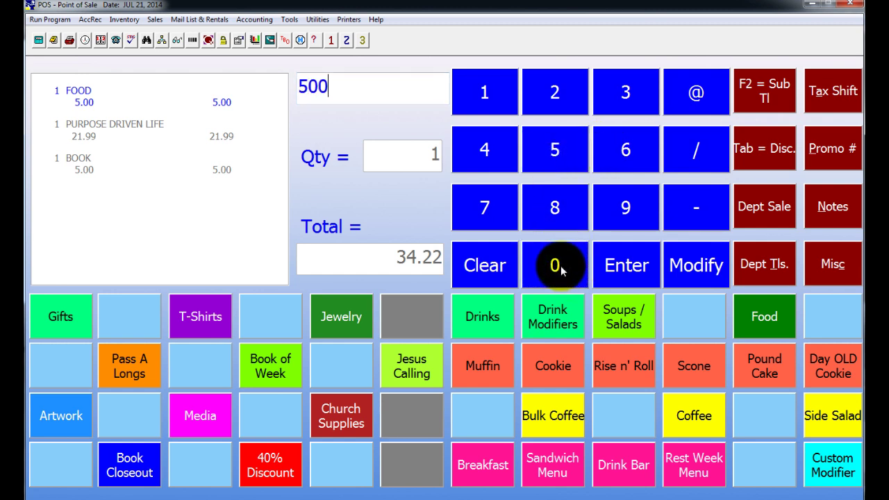
click(765, 207)
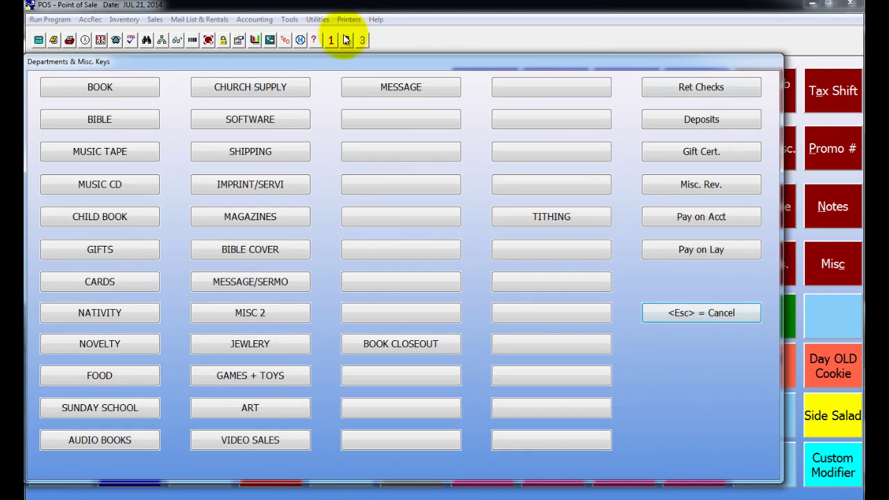
click(135, 252)
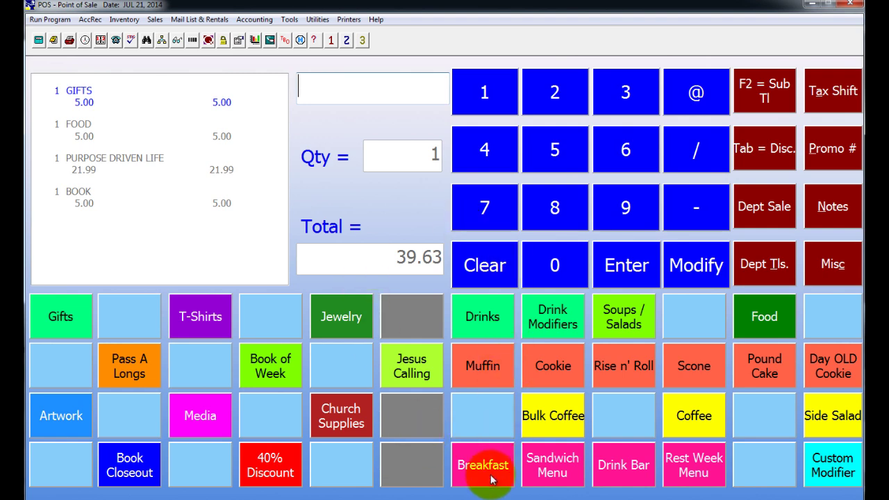
- Browse the Drinks and Breakfast menu items, returning to the main categories each time
click(477, 323)
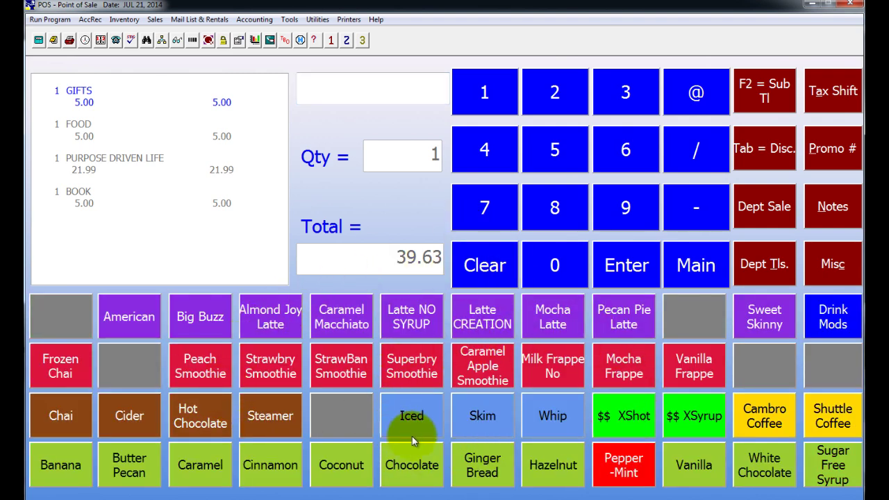
click(681, 272)
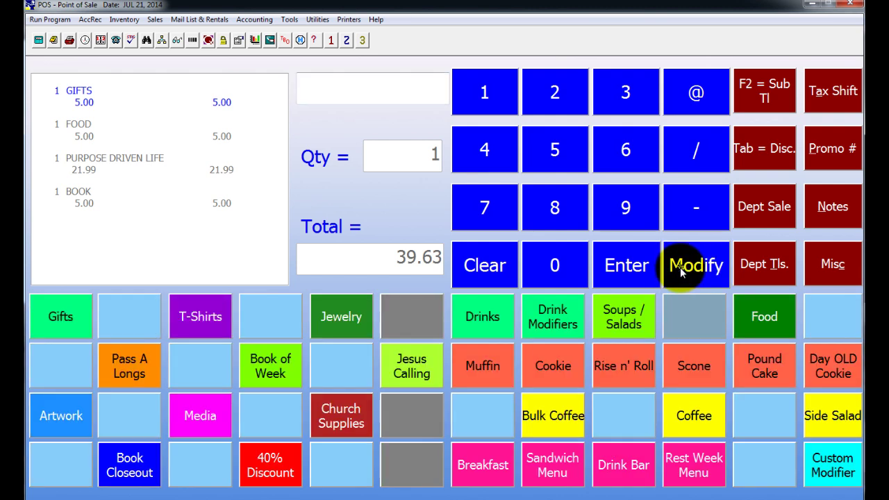
click(498, 478)
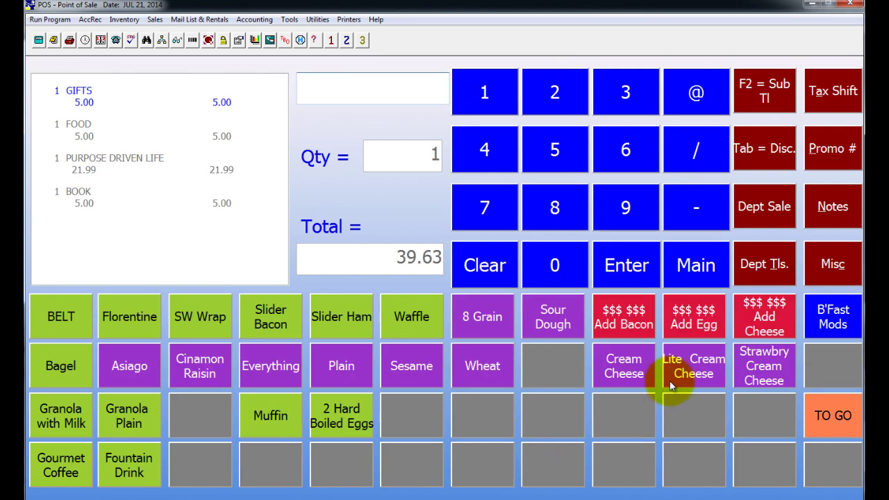
click(686, 272)
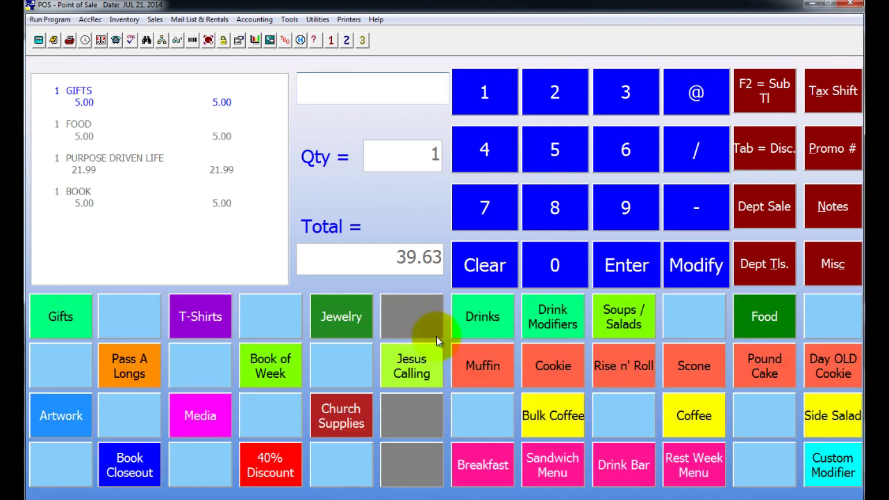
- Go to the subtotal screen and make the sale Tax Exempt, dropping the due to 36.99
click(762, 98)
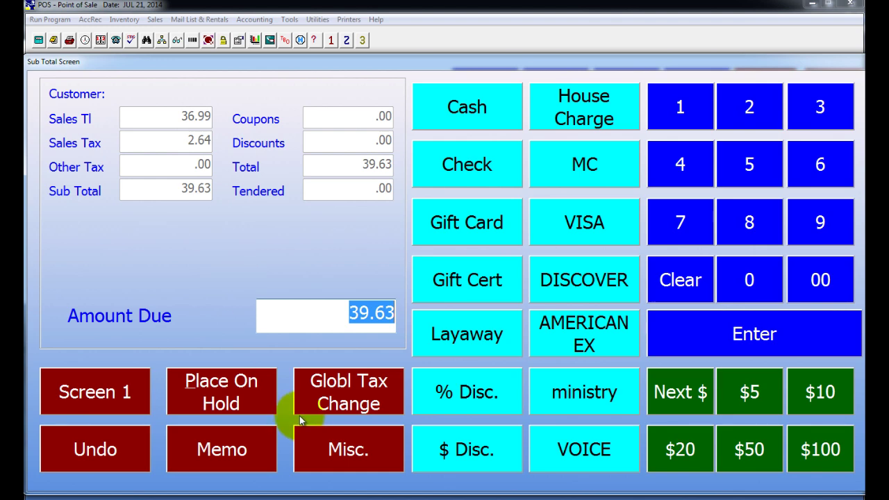
click(340, 403)
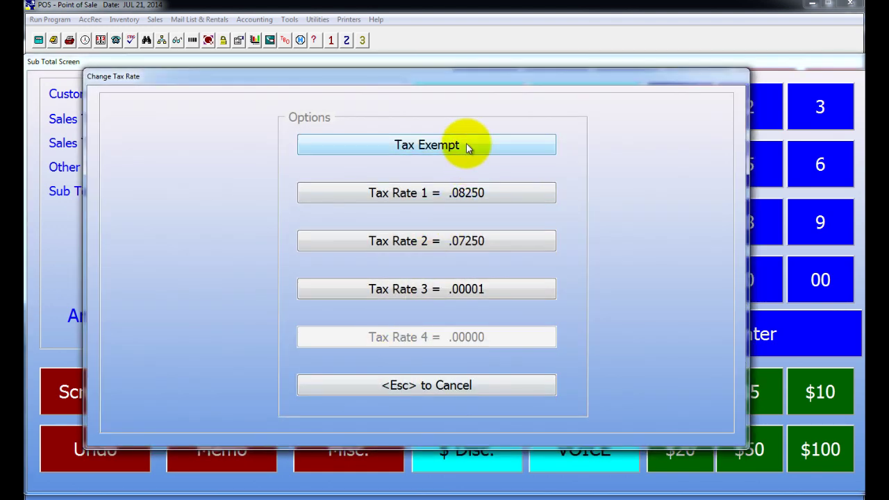
click(466, 144)
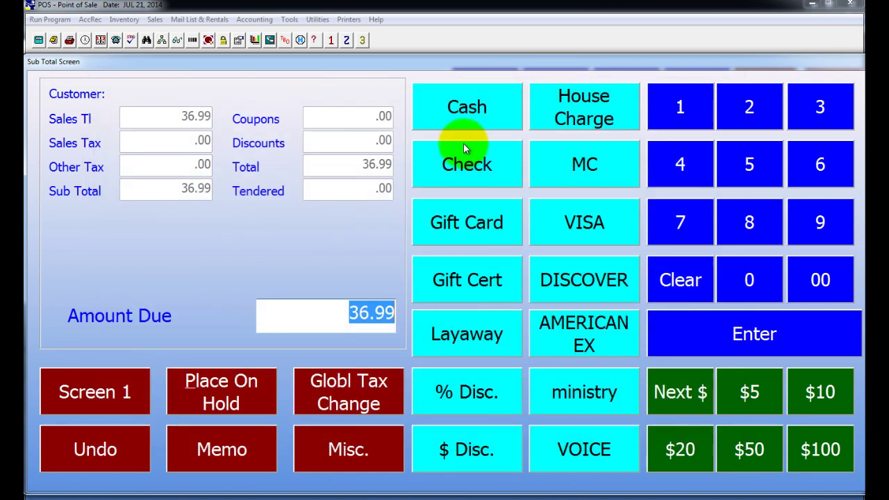
- Request a gift receipt from the Misc. options and close the Gift Receipt dialog
click(355, 454)
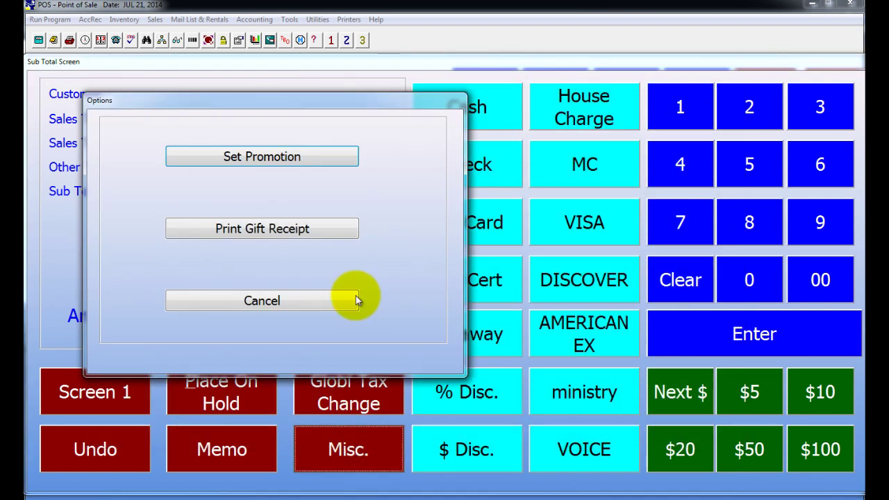
click(259, 231)
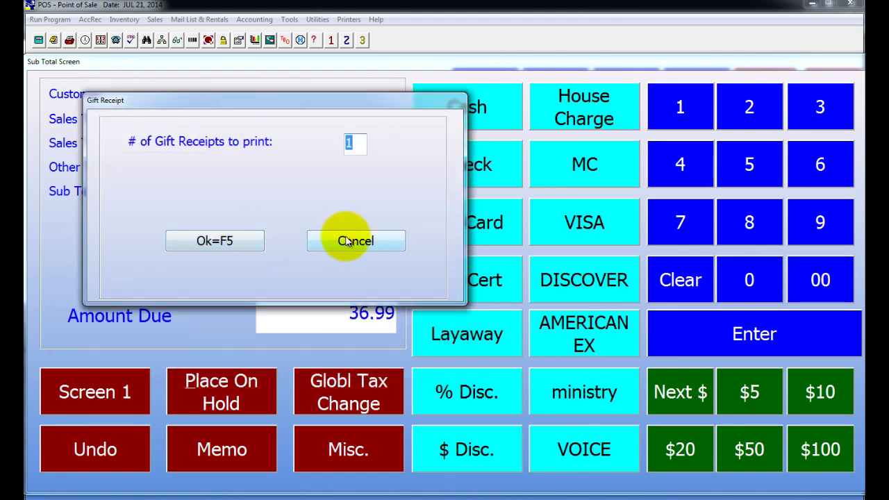
click(236, 240)
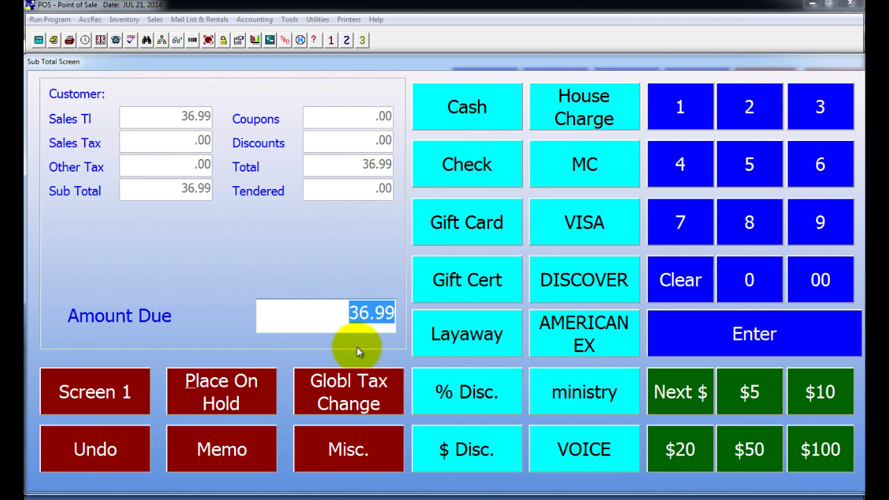
click(466, 339)
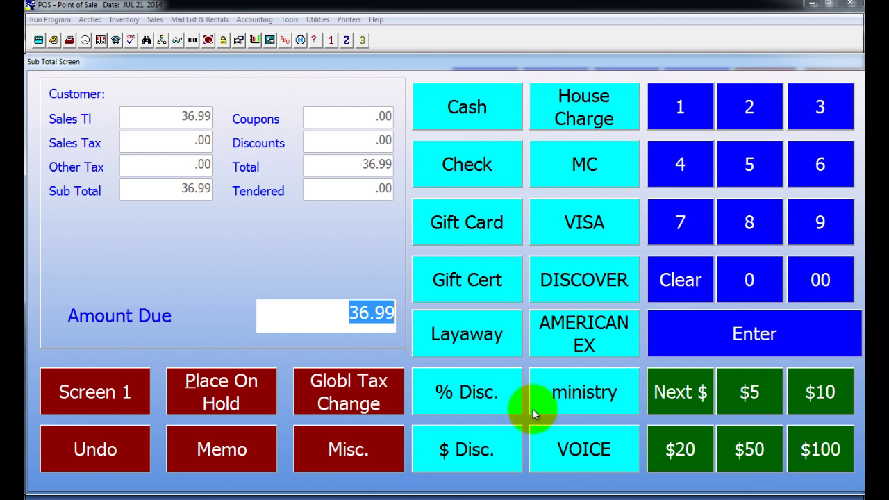
- Enter a 20.00 payment amount, then tender 50.00 in cash
click(587, 393)
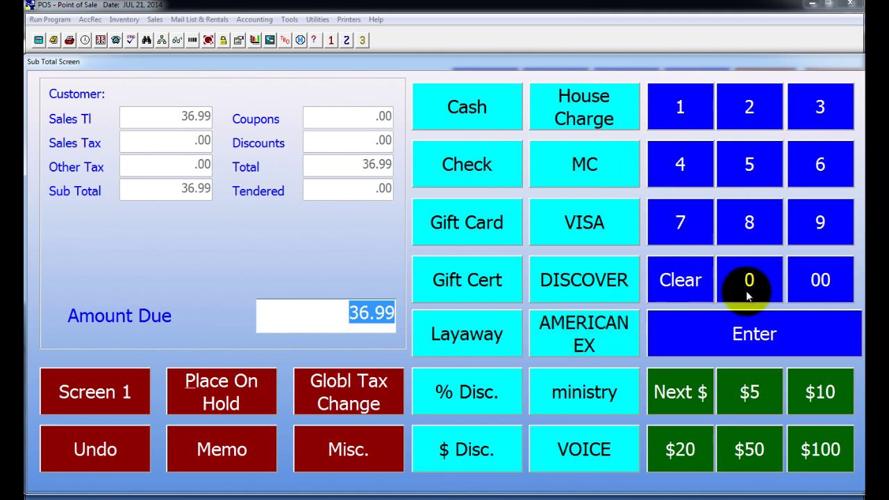
click(748, 109)
click(749, 279)
click(791, 279)
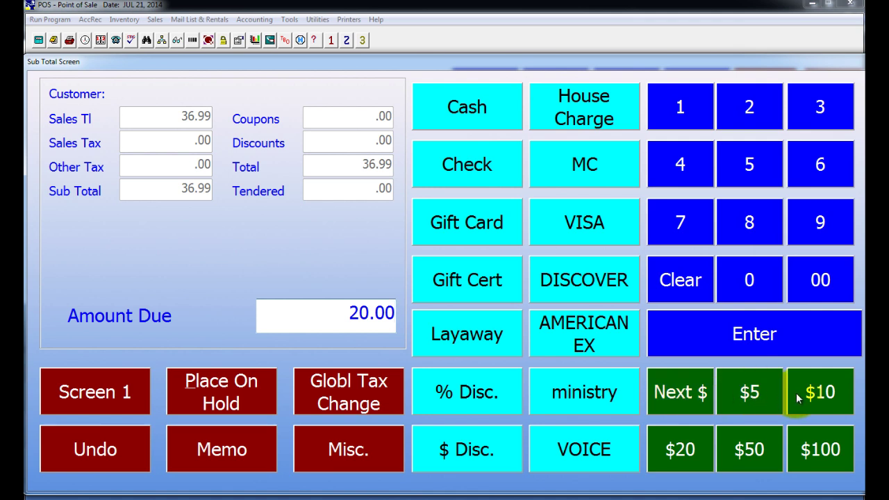
click(756, 460)
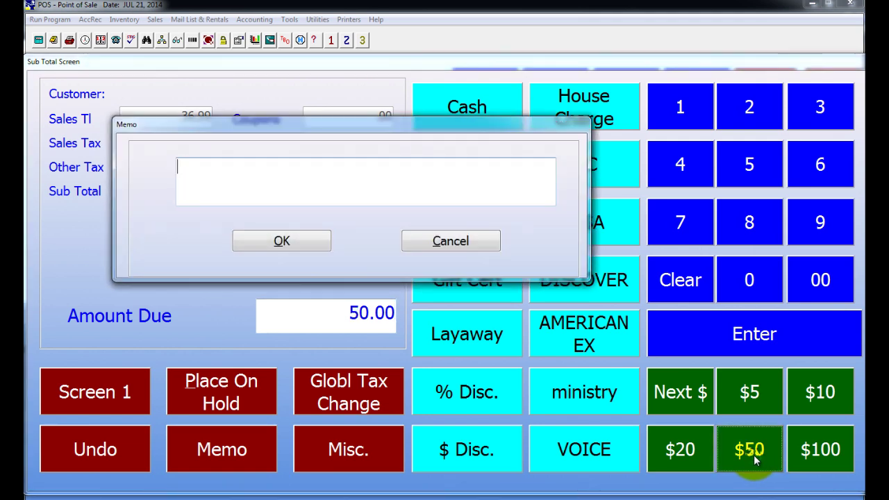
- Skip the memo, print the receipt without reprinting, and acknowledge 13.01 change due
click(467, 244)
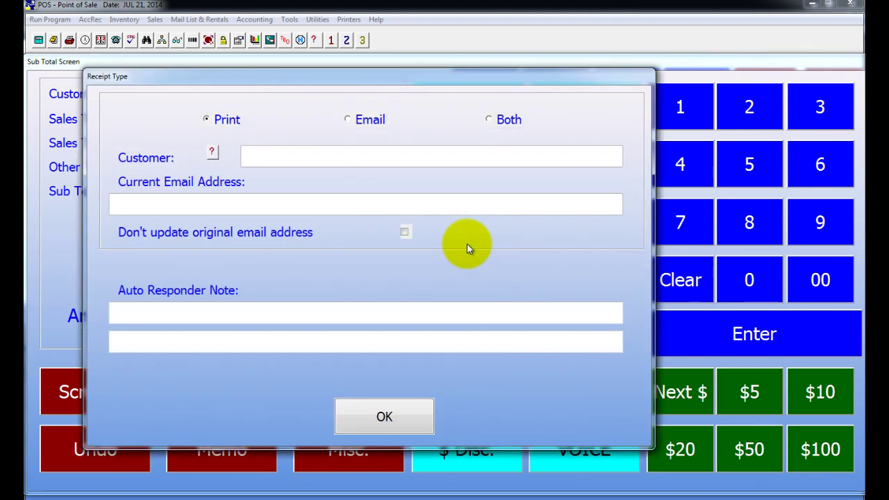
click(399, 420)
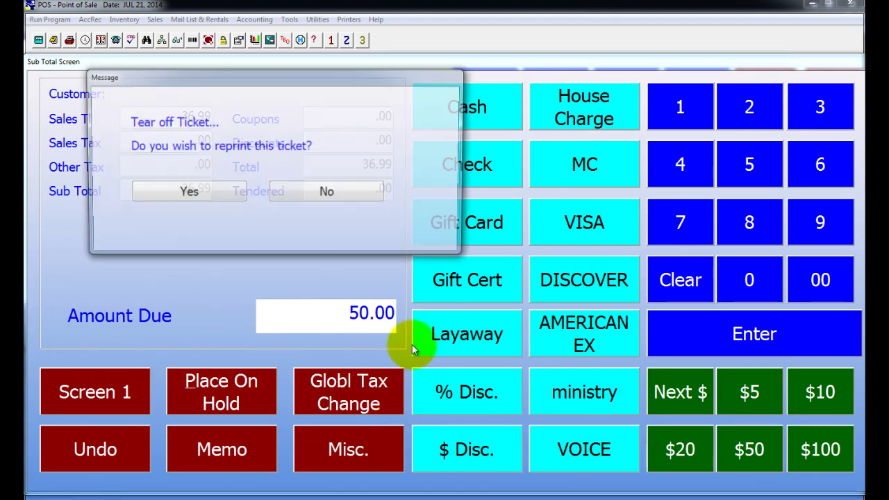
click(335, 192)
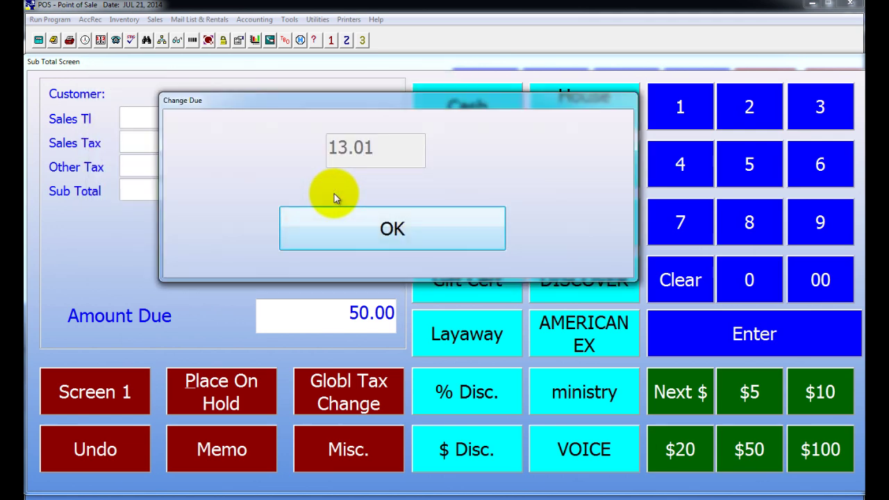
click(400, 237)
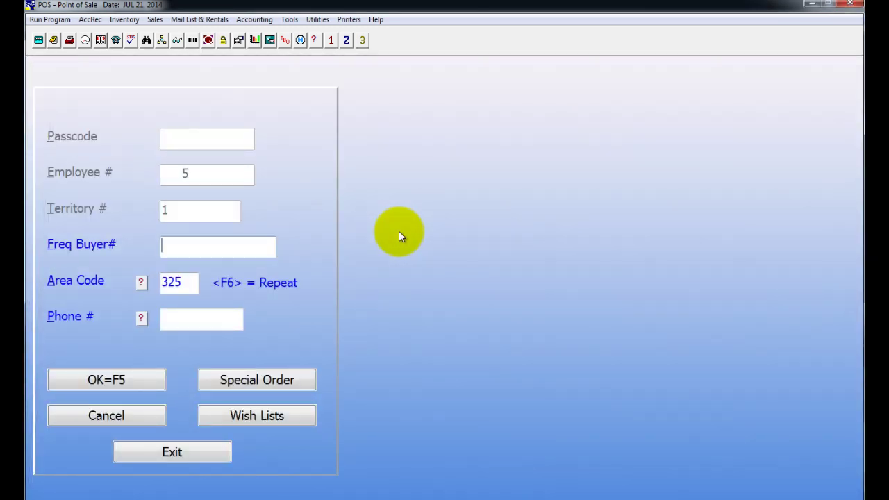
- Exit Point of Sale and load menu 7 in Configure Touch POS's Create Menus editor
key(Escape)
key(Return)
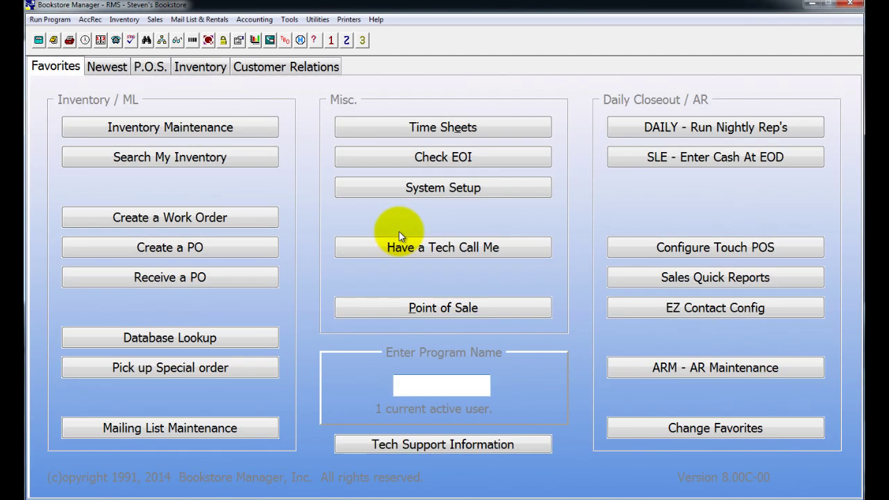
click(712, 247)
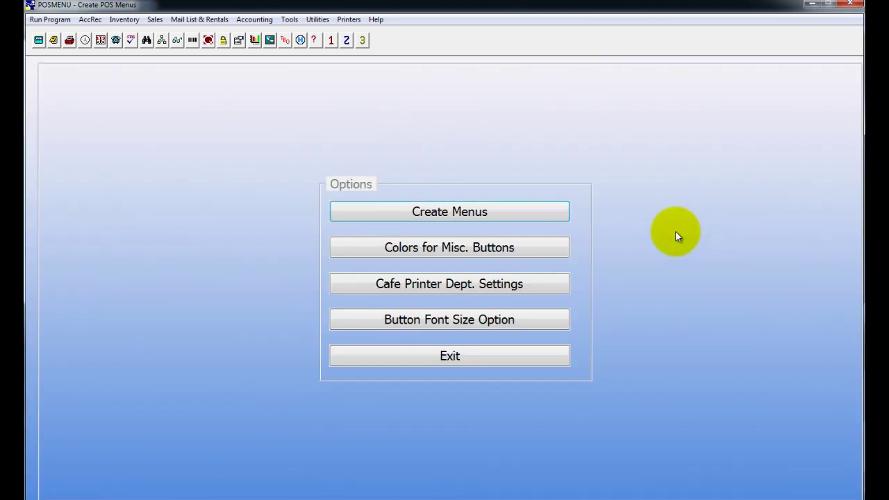
click(449, 220)
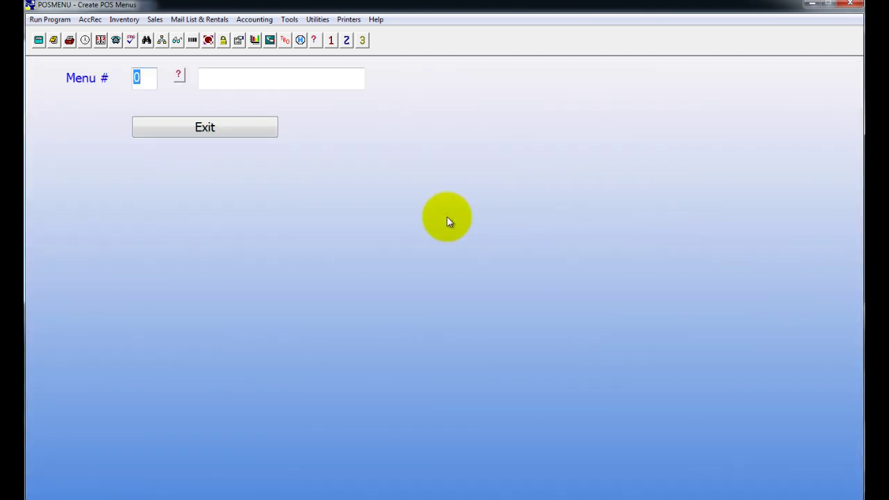
text(7)
key(Return)
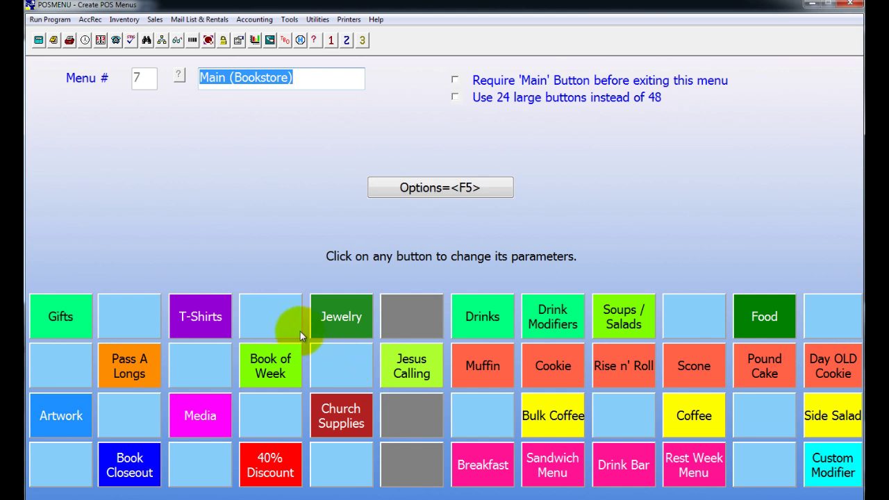
- Describe the empty button slot right of T-Shirts as 'Wooden Cross'
click(263, 325)
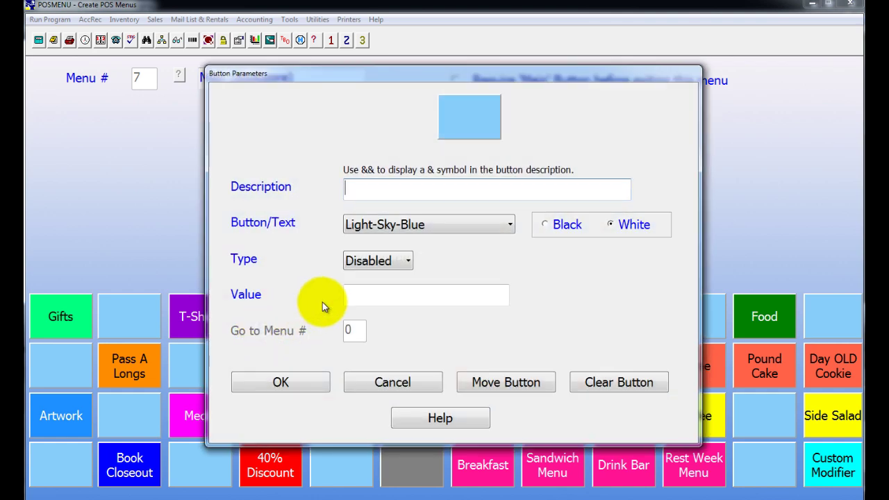
text(Wooden Cross)
key(Tab)
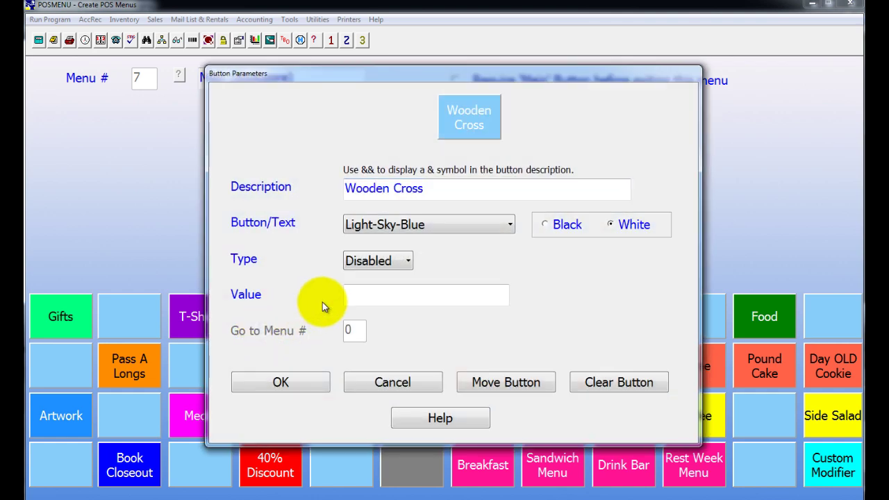
text(br)
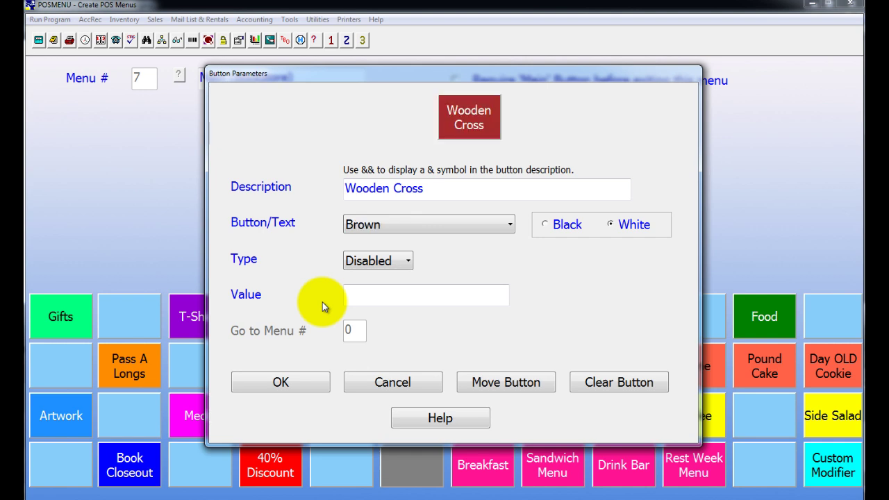
- Give the Wooden Cross button a Dark-Green background and make it an Item button
click(441, 232)
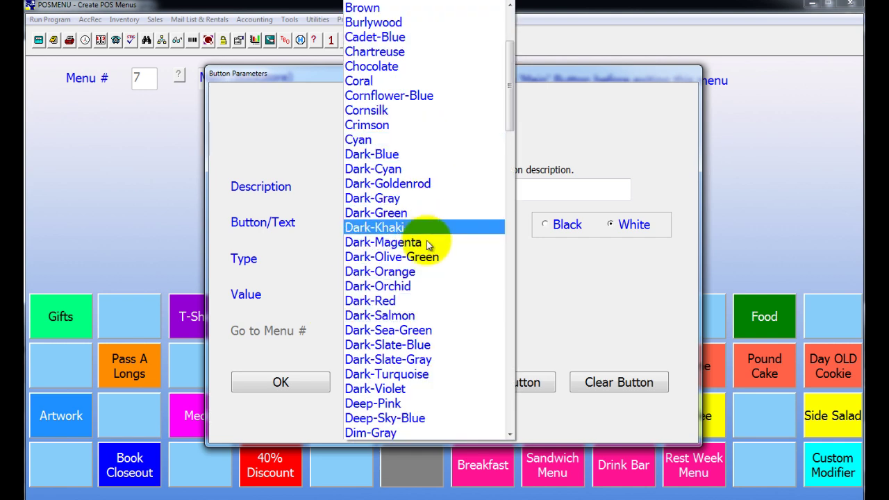
click(422, 223)
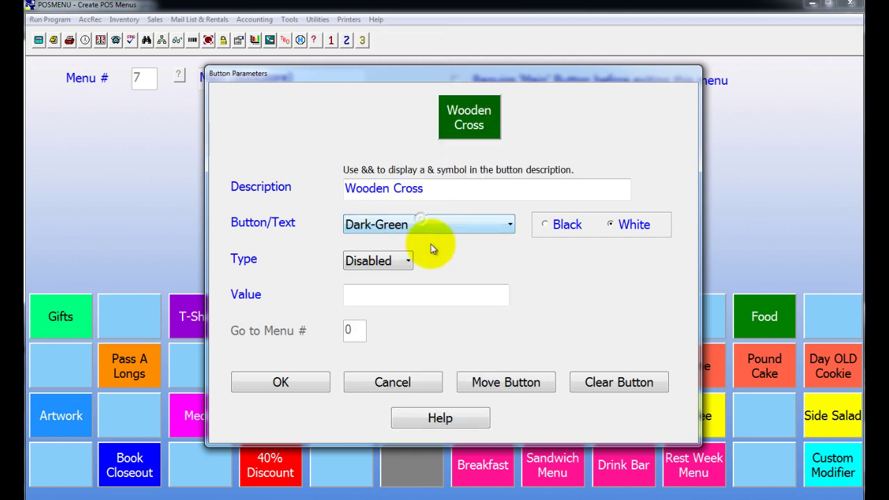
click(366, 268)
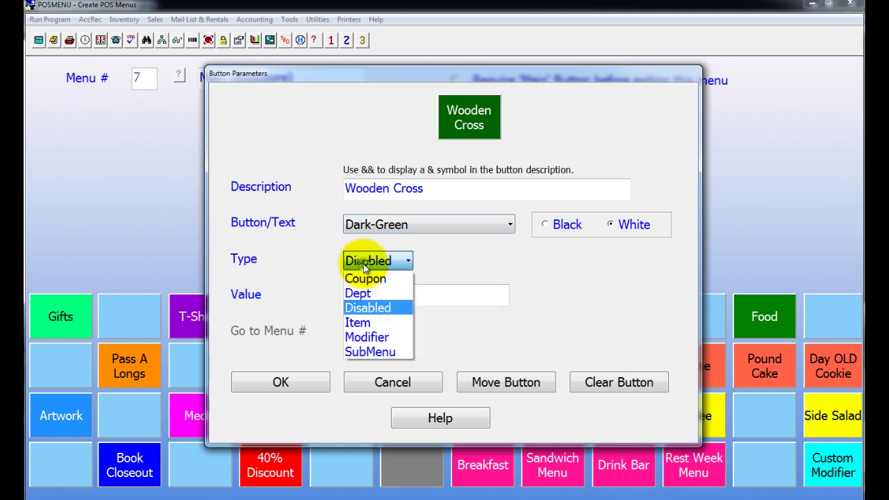
click(366, 324)
click(366, 294)
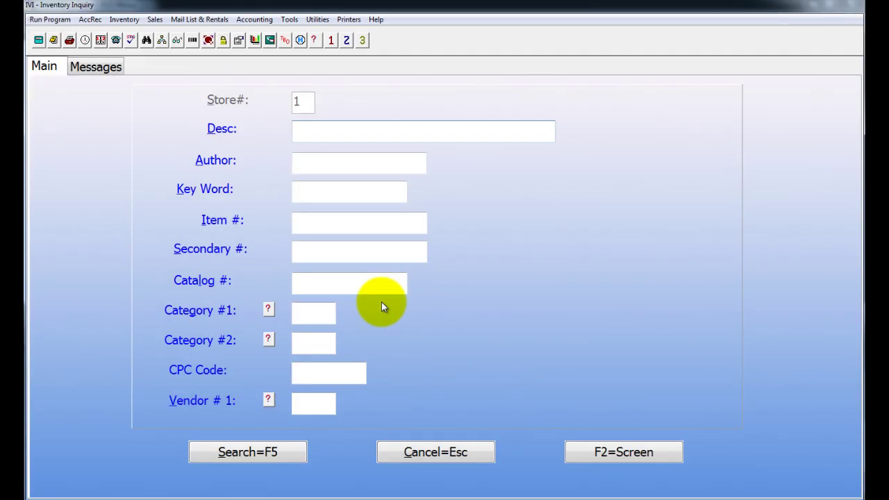
- Search inventory for 'wooden cross', transfer WOODEN CROSS 15" (999000398X) into the button, and save it
text(wooden cross)
key(F5)
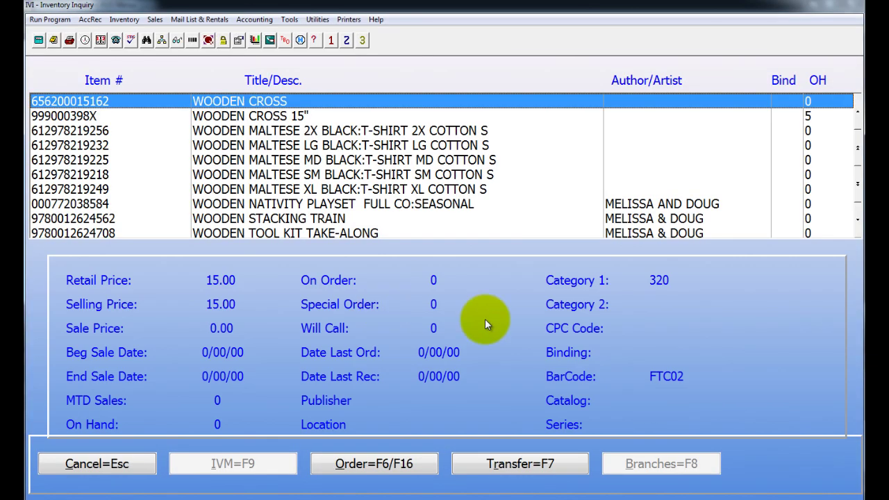
click(270, 116)
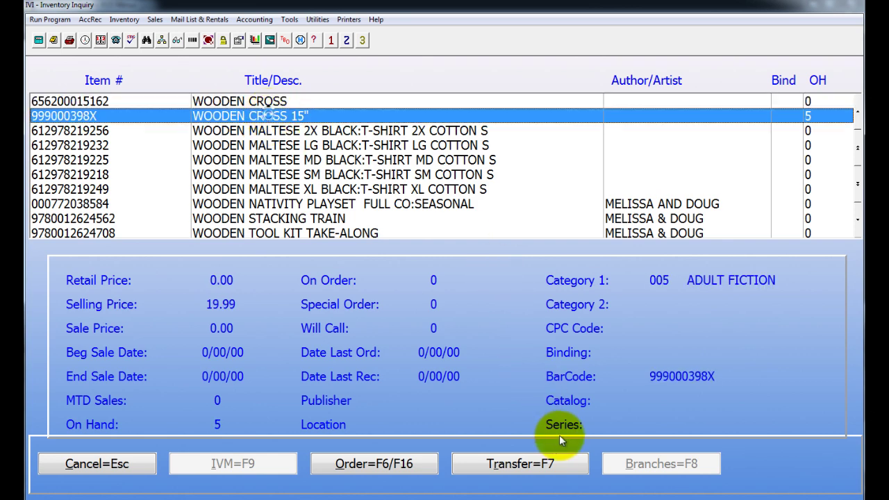
click(535, 462)
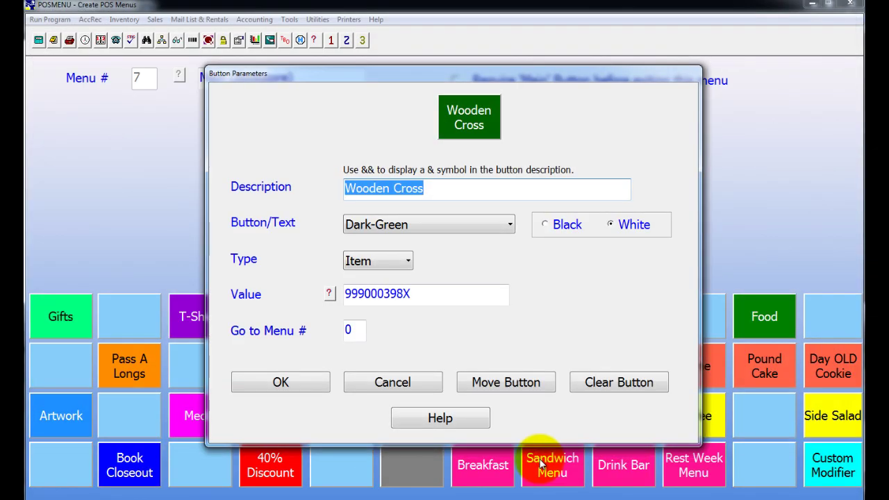
click(320, 378)
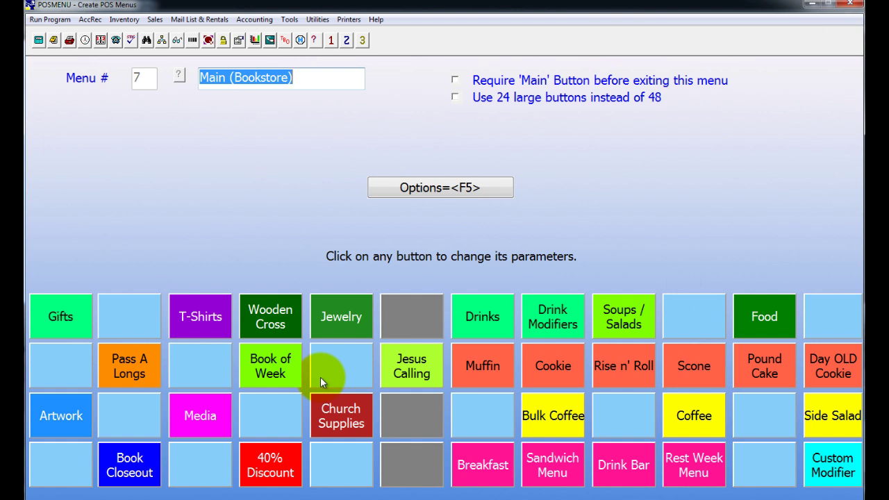
- Move the Wooden Cross button into an empty bottom-row slot
click(279, 326)
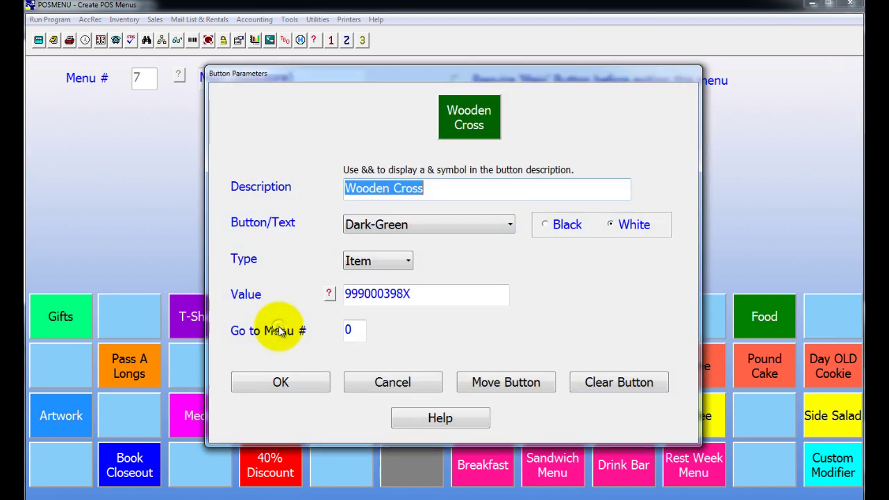
click(536, 386)
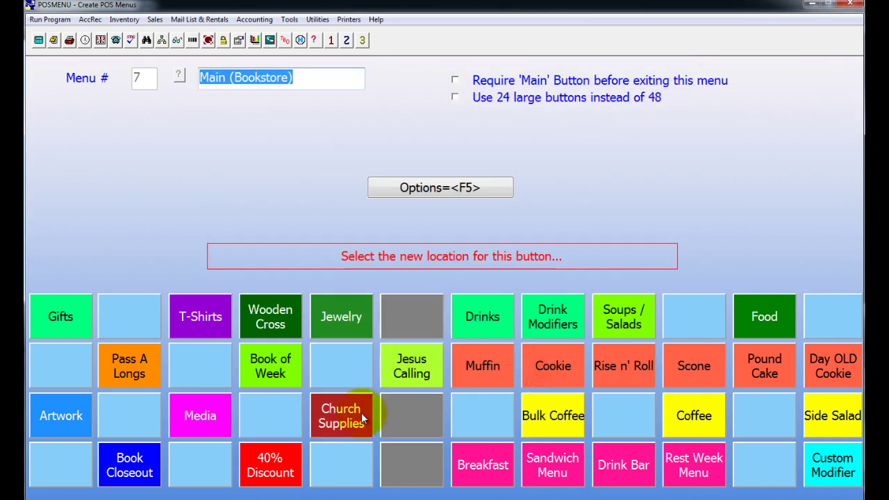
click(347, 459)
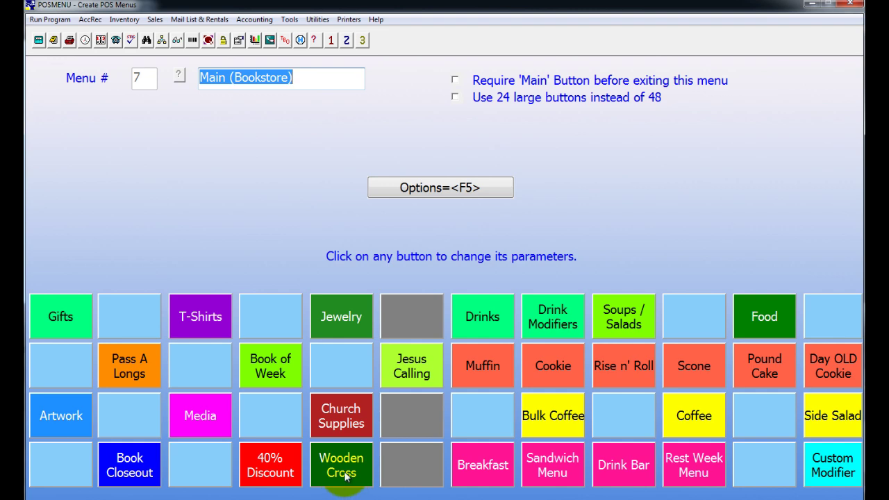
- Swap Wooden Cross with the 40% Discount button, then swap them back
click(346, 477)
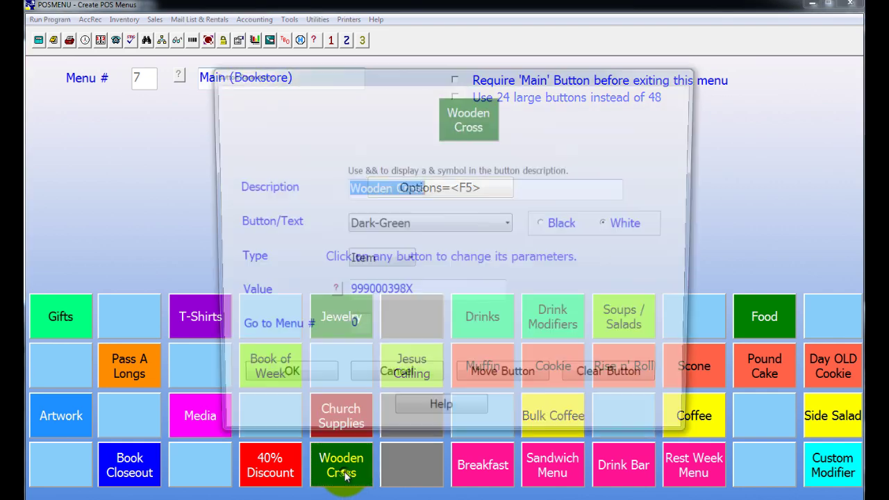
click(507, 386)
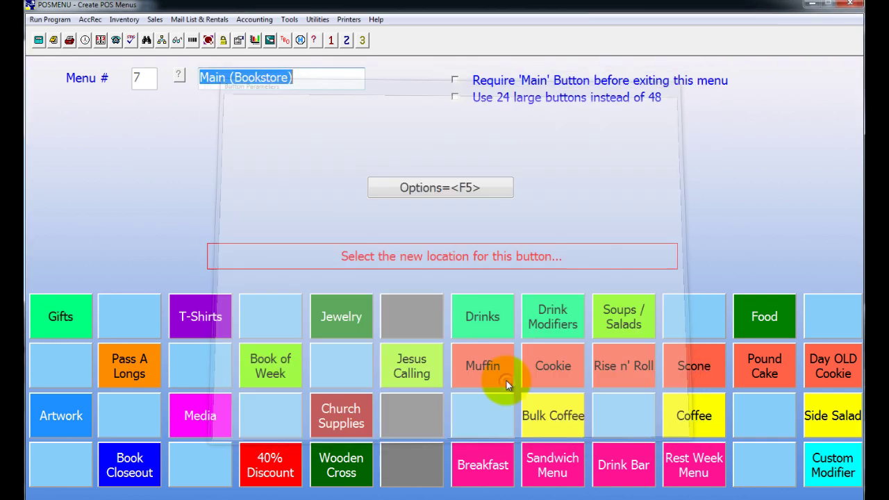
click(275, 471)
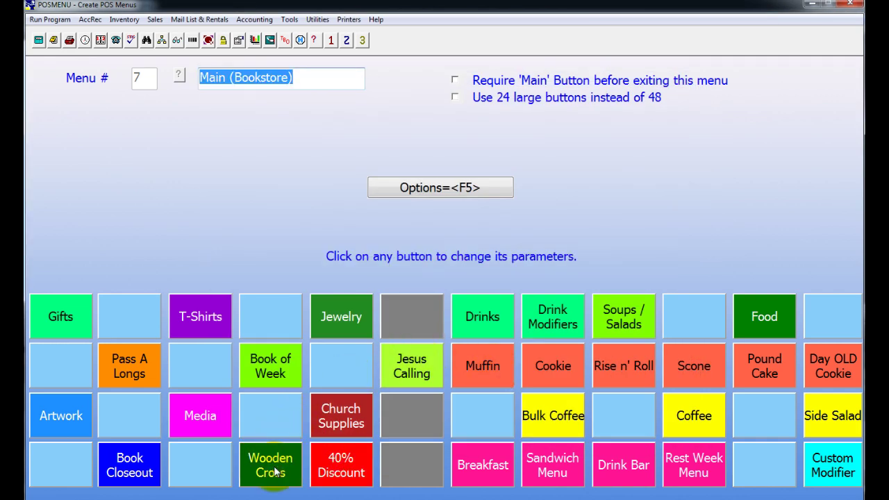
click(276, 472)
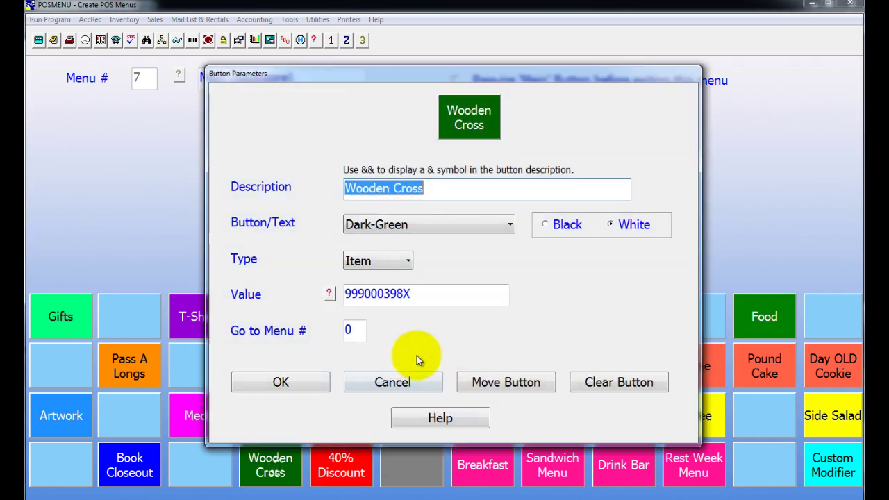
click(482, 382)
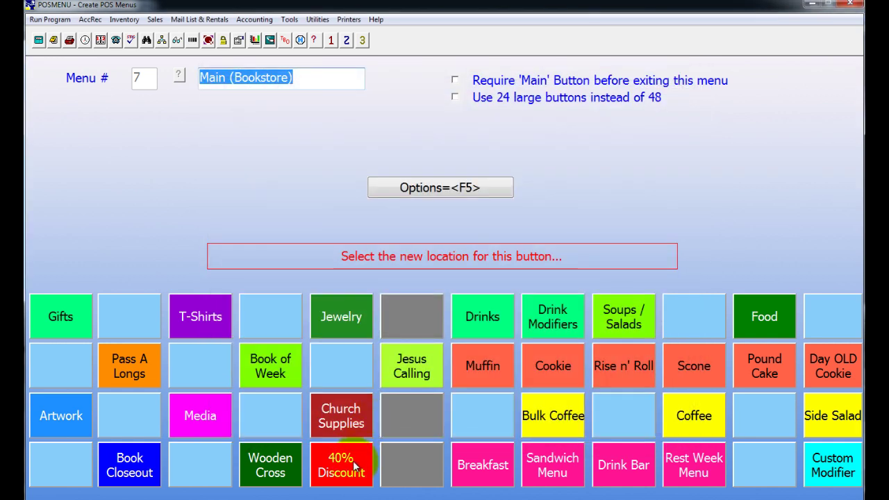
click(346, 463)
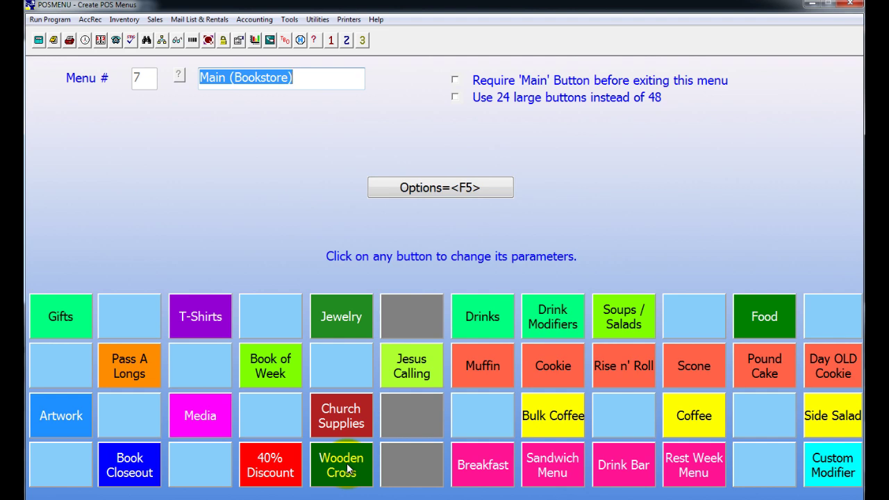
- Remove the Wooden Cross button from menu 7's bottom row beside 40% Discount, confirming with Yes
click(343, 469)
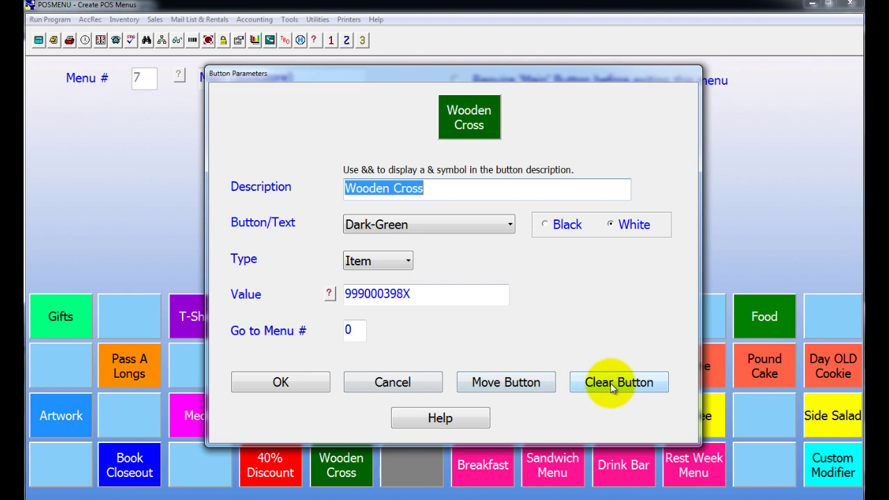
click(612, 386)
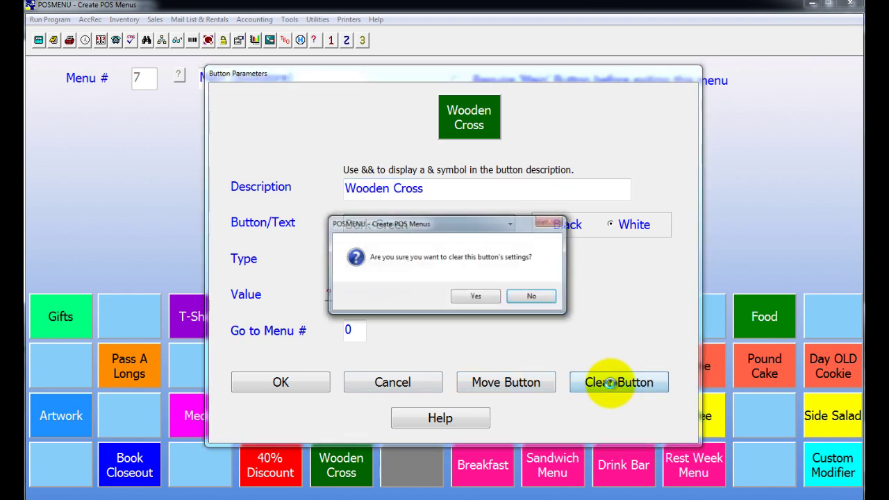
click(475, 297)
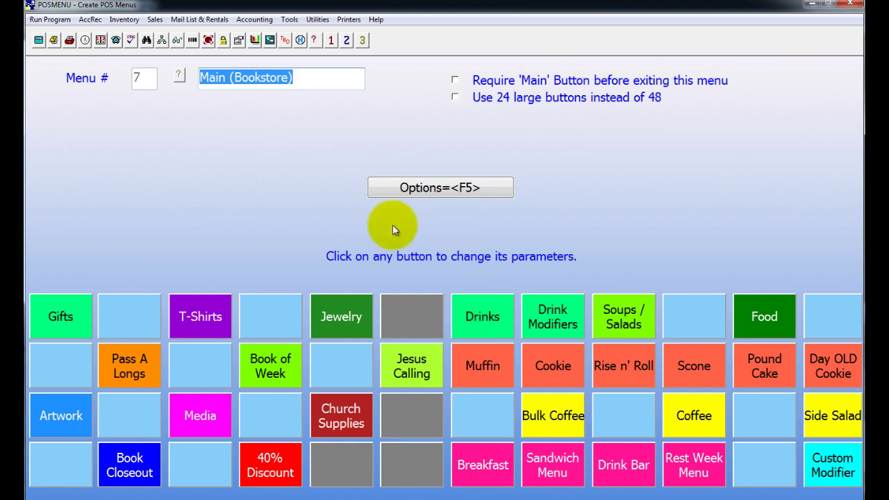
- Exit the menu 7 editor and view the Colors for Misc. Buttons screen and its options
click(419, 189)
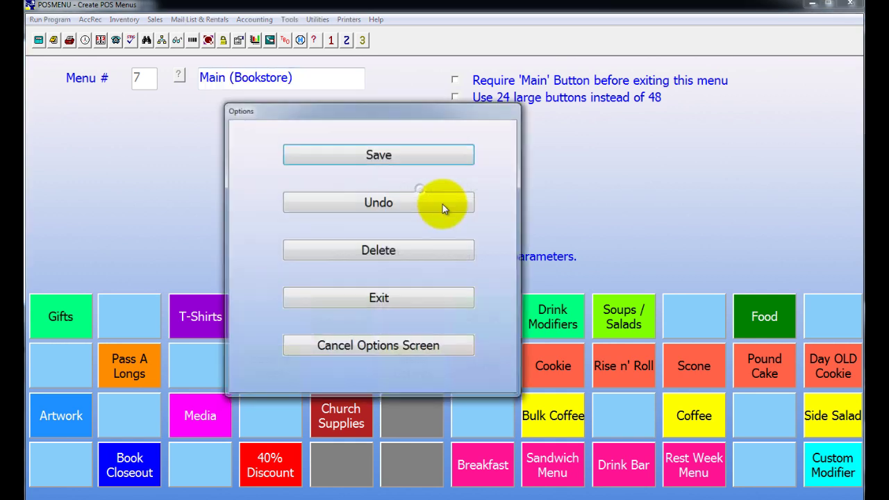
click(410, 300)
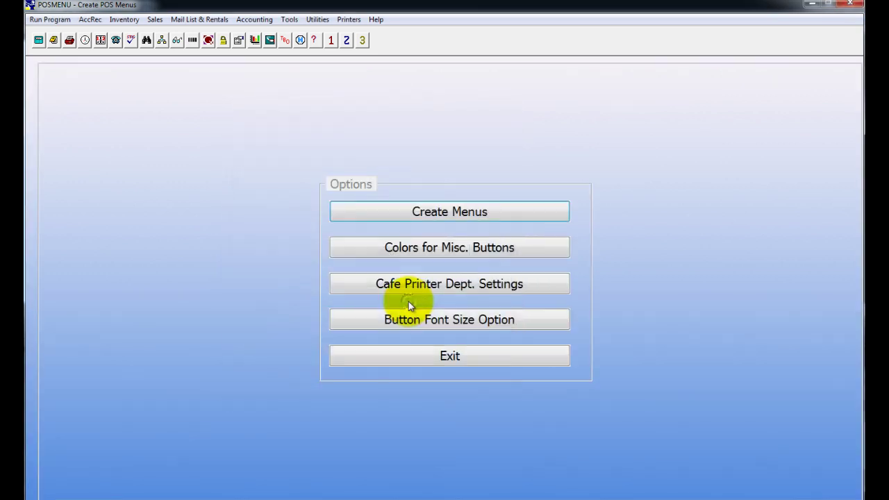
click(460, 250)
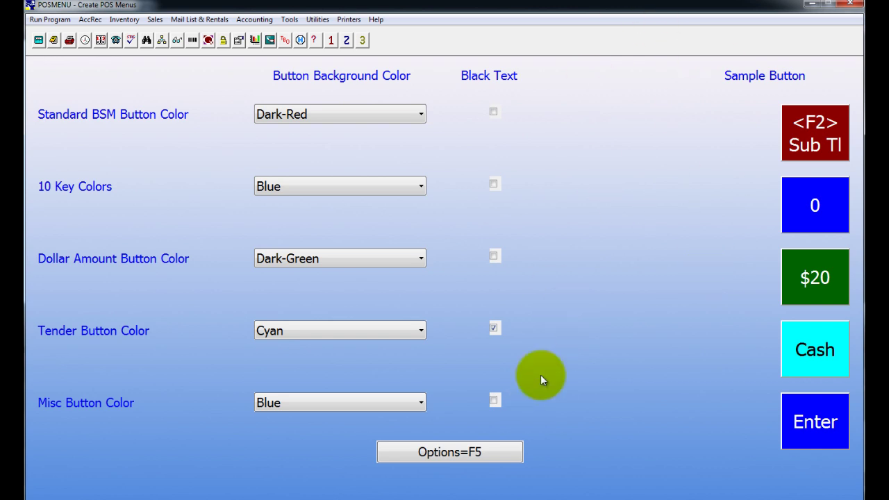
click(455, 452)
- Save the misc button colours unchanged and return to the configuration Options screen
click(410, 162)
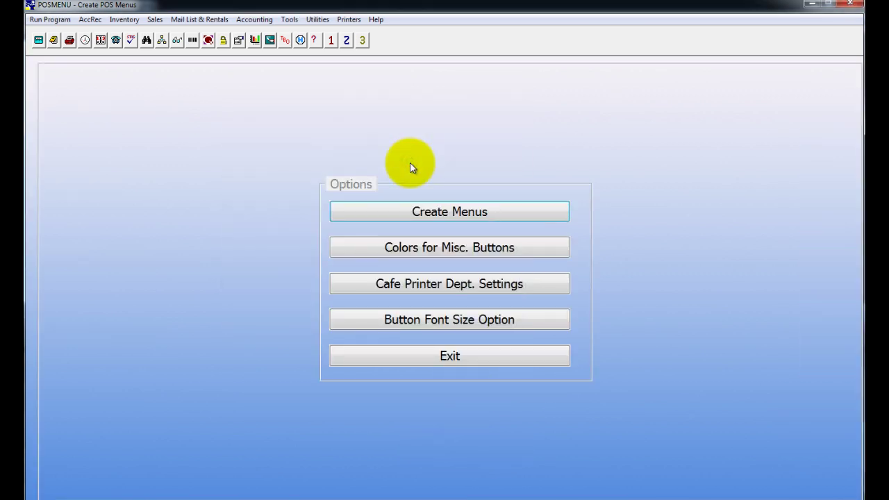